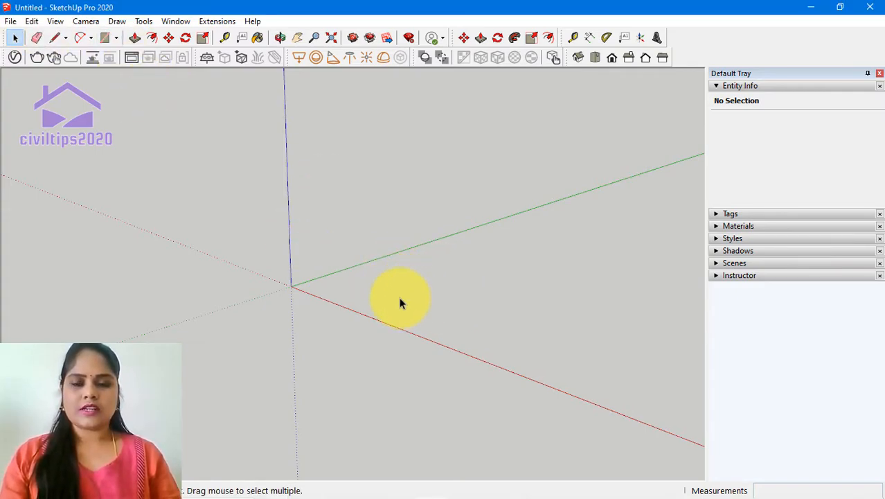
Draw a square of about 4 13/16" per side on the ground and pull it up about 1/4" into a base plate
{"action": "key", "text": "r"}
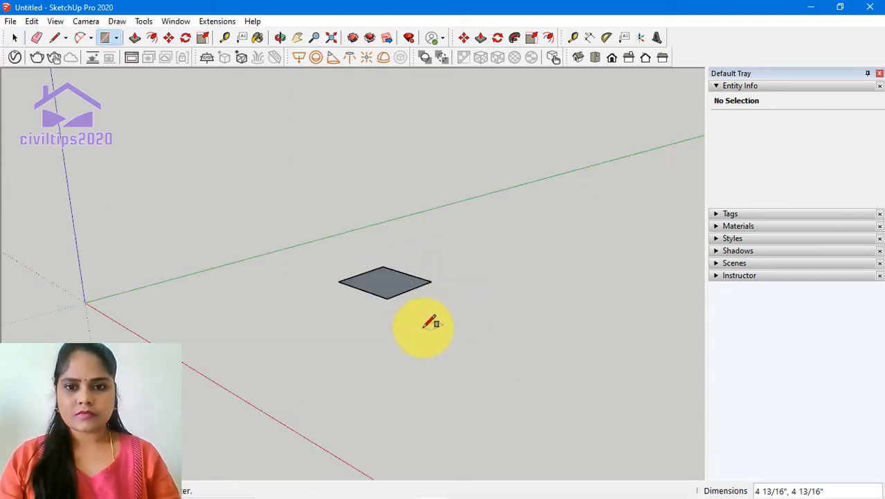
{"action": "key", "text": "space"}
{"action": "key", "text": "p"}
{"action": "left_click", "coordinate": [384, 292]}
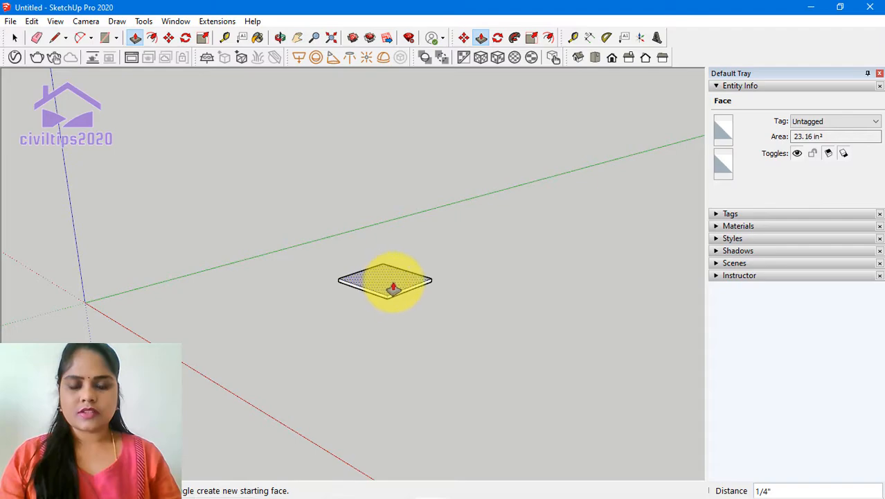
{"action": "key", "text": "space"}
{"action": "left_click", "coordinate": [407, 321]}
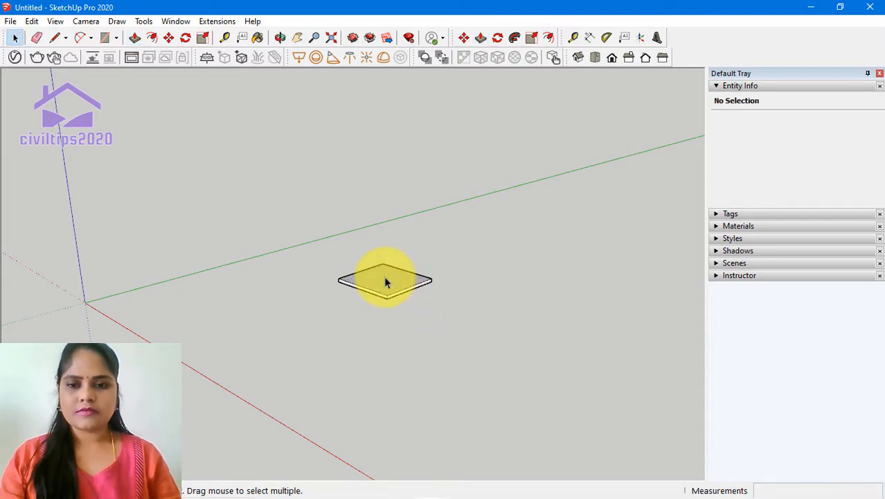
Draw a circle of about 1 5/16" radius at the middle of the base plate's upper face
{"action": "scroll", "coordinate": [384, 275], "scroll_direction": "up", "scroll_amount": 1}
{"action": "key", "text": "c"}
{"action": "scroll", "coordinate": [386, 277], "scroll_direction": "up", "scroll_amount": 2}
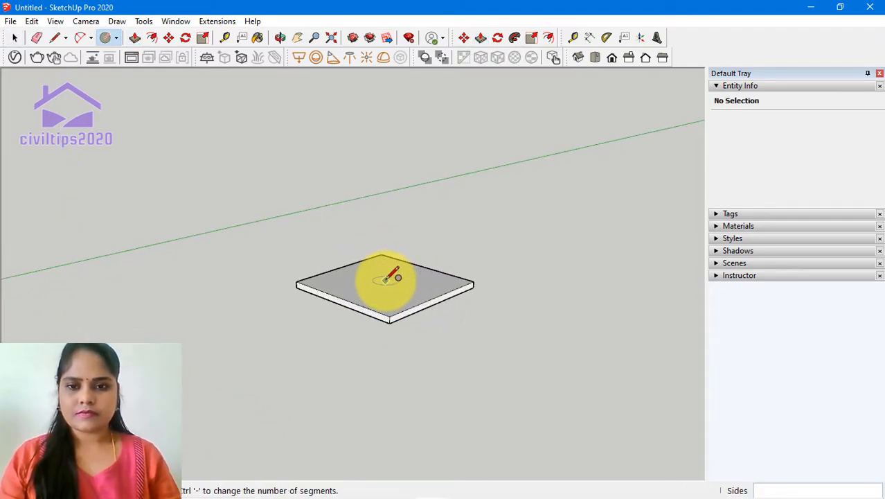
{"action": "left_click", "coordinate": [385, 279]}
{"action": "left_click", "coordinate": [417, 282]}
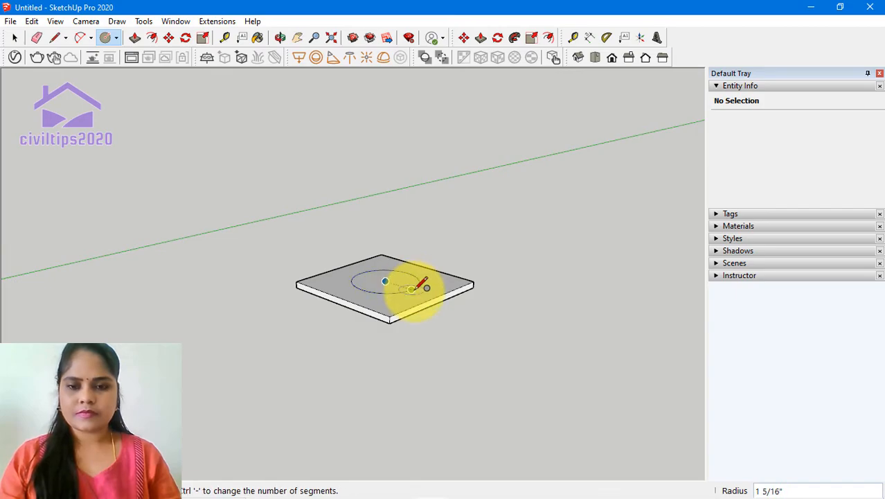
{"action": "scroll", "coordinate": [405, 281], "scroll_direction": "up", "scroll_amount": 2}
{"action": "key", "text": "space"}
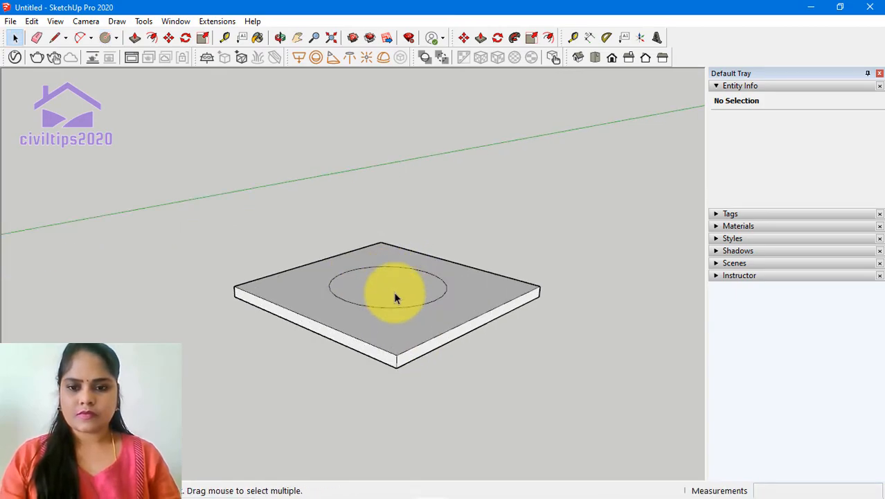
Add a concentric outer circle of about 1 5/8" radius around the circle on the plate
{"action": "key", "text": "c"}
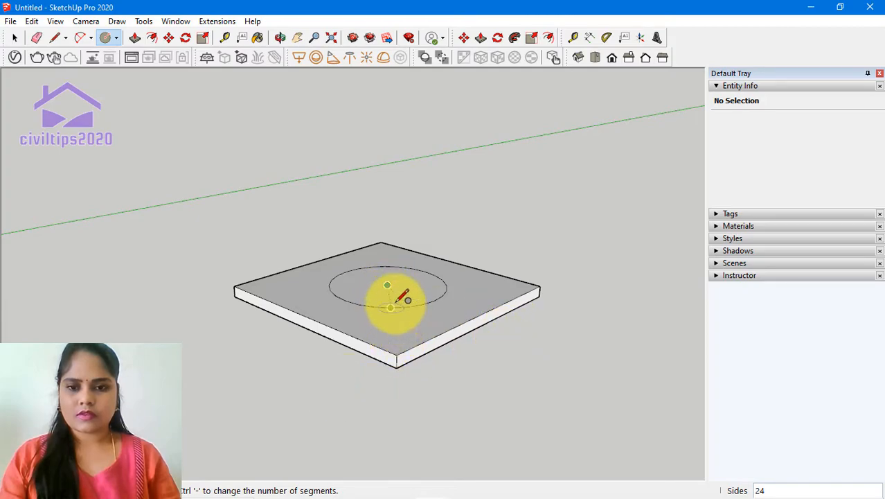
{"action": "left_click", "coordinate": [387, 285]}
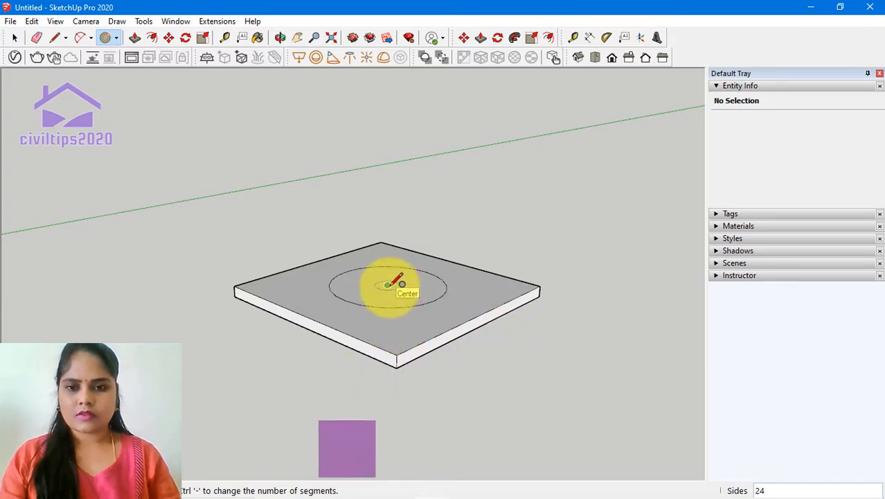
{"action": "left_click", "coordinate": [457, 294]}
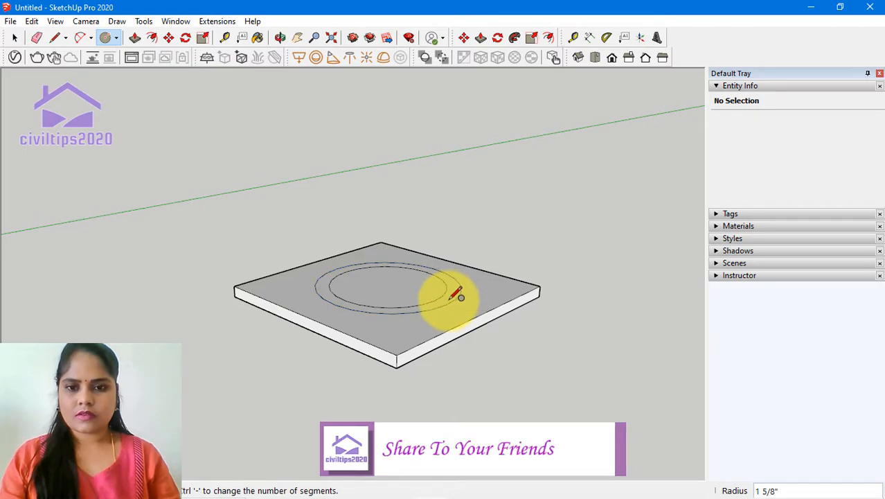
{"action": "key", "text": "space"}
Pull the ring between the two circles upward with Push/Pull to form a hollow tube on the plate
{"action": "key", "text": "p"}
{"action": "left_click", "coordinate": [450, 306]}
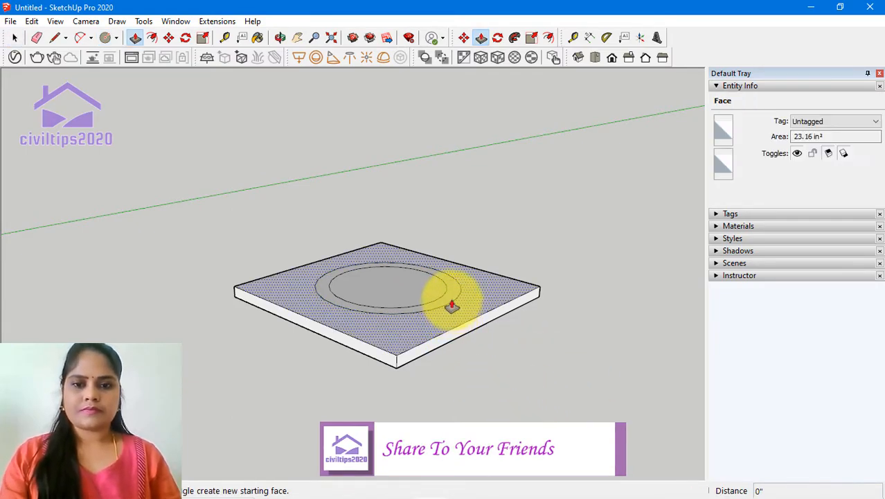
{"action": "scroll", "coordinate": [427, 147], "scroll_direction": "down", "scroll_amount": 5}
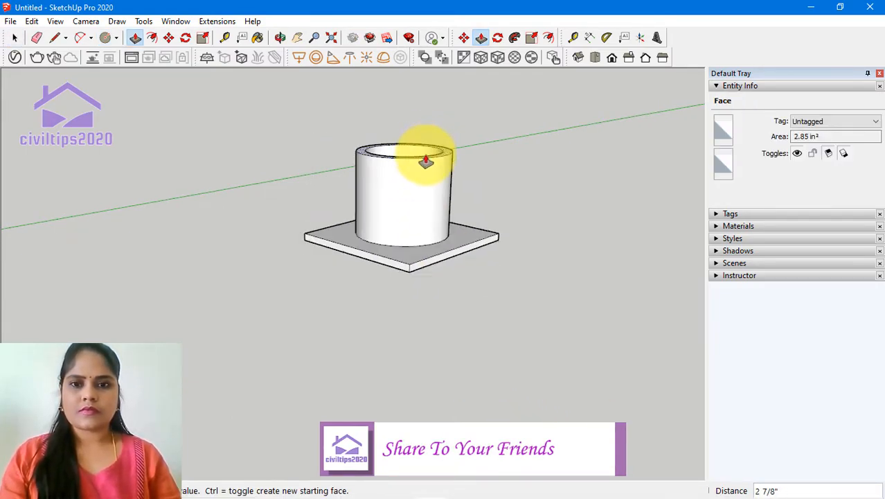
{"action": "left_click", "coordinate": [417, 147]}
{"action": "key", "text": "space"}
{"action": "middle_click_drag", "start_coordinate": [434, 246], "coordinate": [402, 260]}
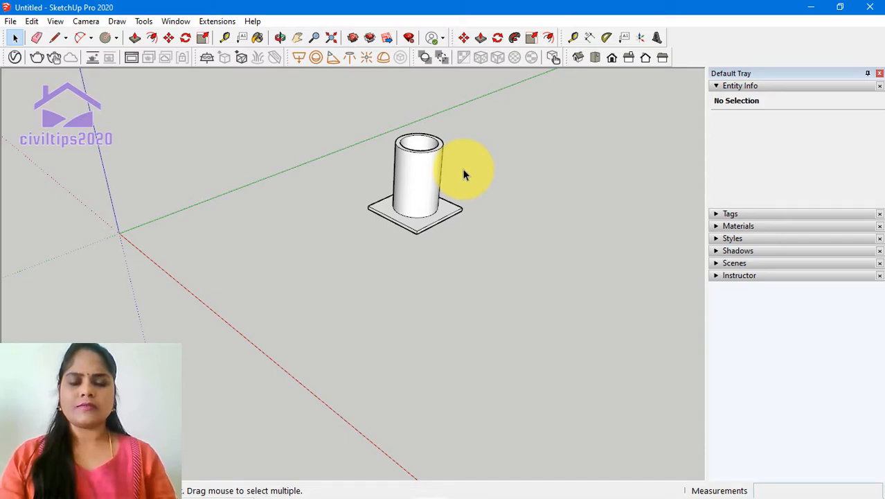
Select the tube's upper ring and scale it down uniformly to taper the tube into a hollow cone
{"action": "middle_click_drag", "start_coordinate": [464, 175], "coordinate": [380, 122]}
{"action": "left_click_drag", "start_coordinate": [378, 120], "coordinate": [467, 167]}
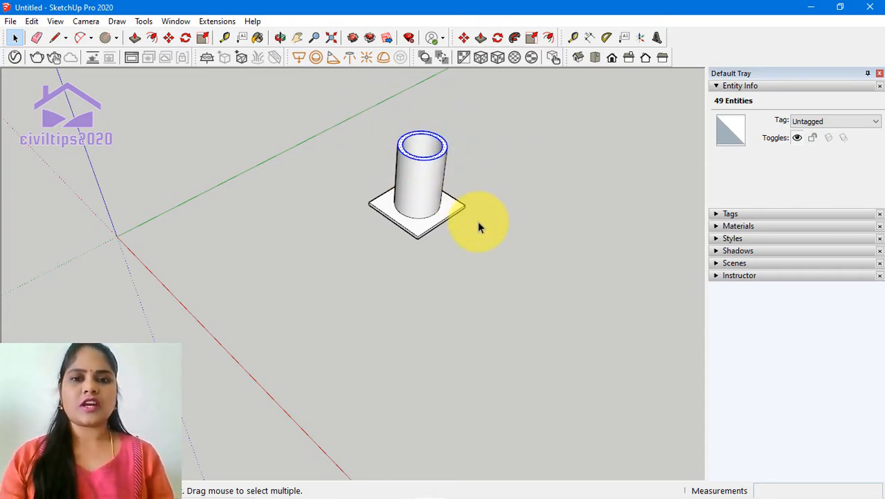
{"action": "left_click", "coordinate": [208, 36]}
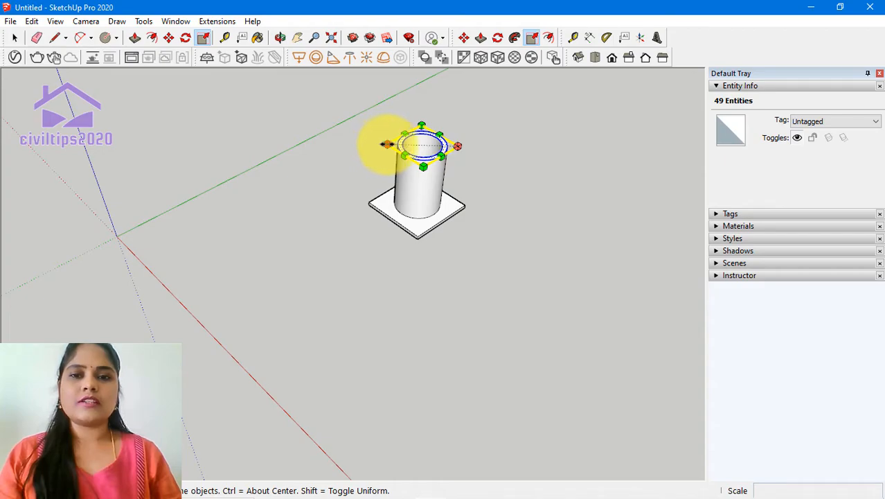
{"action": "left_click_drag", "start_coordinate": [385, 144], "coordinate": [395, 144]}
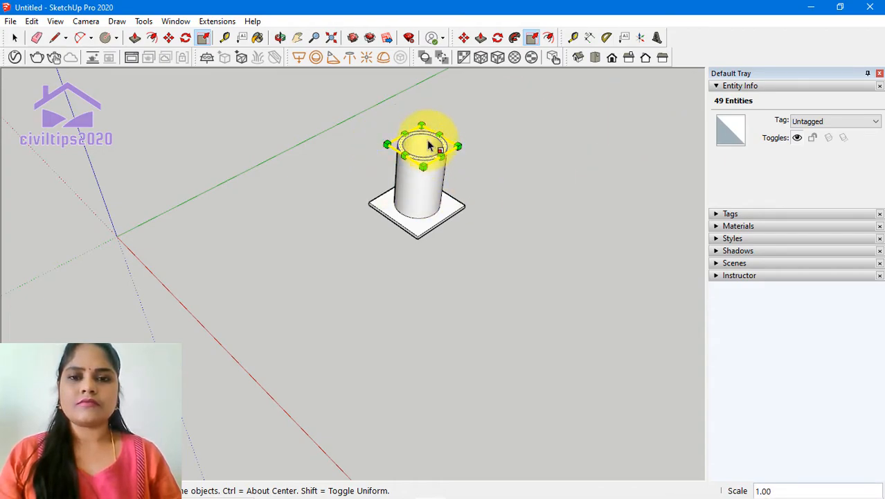
{"action": "left_click_drag", "start_coordinate": [423, 119], "coordinate": [423, 125]}
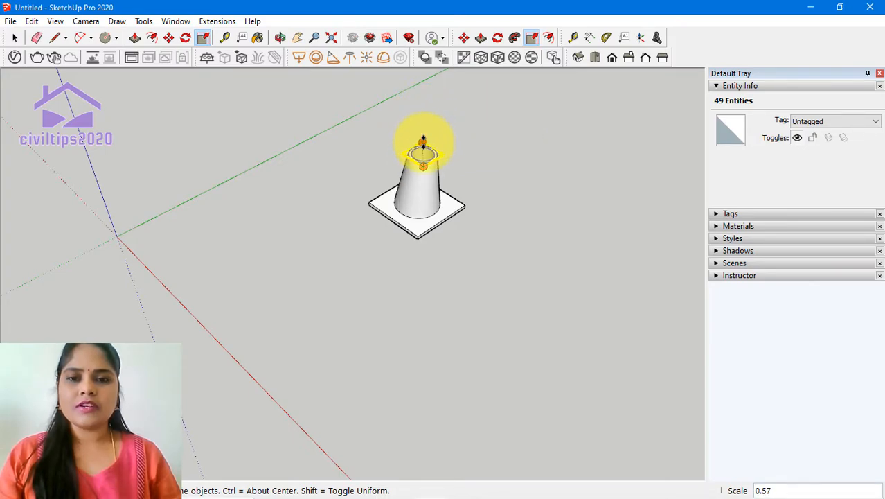
{"action": "scroll", "coordinate": [423, 142], "scroll_direction": "up", "scroll_amount": 1}
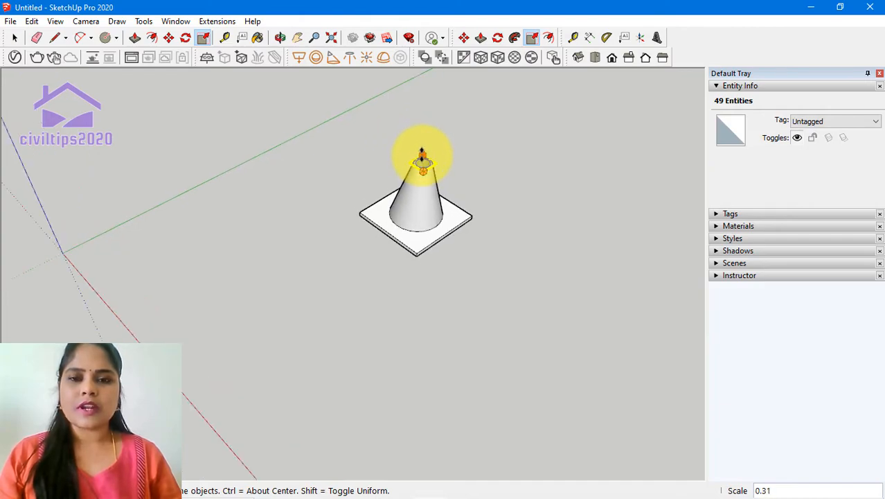
{"action": "scroll", "coordinate": [422, 153], "scroll_direction": "up", "scroll_amount": 1}
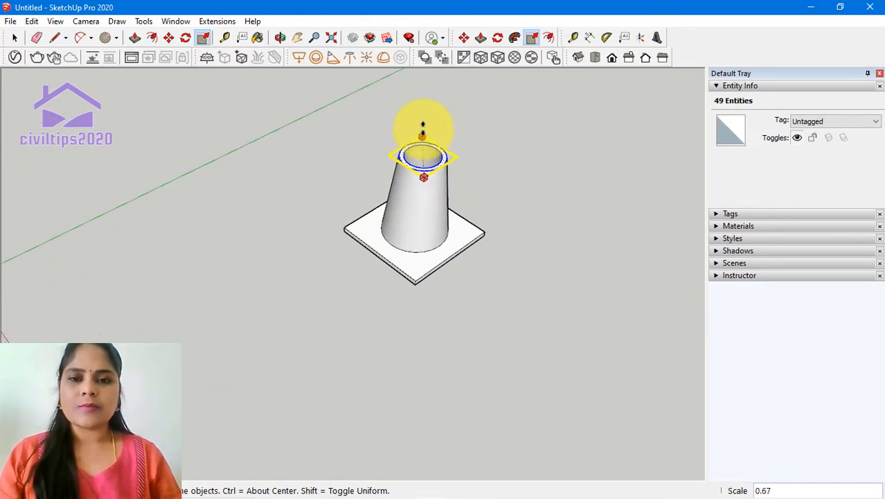
{"action": "mouse_move", "coordinate": [421, 171]}
{"action": "left_mouse_down"}
{"action": "mouse_move", "coordinate": [415, 132]}
{"action": "mouse_move", "coordinate": [408, 158]}
{"action": "mouse_move", "coordinate": [401, 130]}
{"action": "mouse_move", "coordinate": [395, 173]}
{"action": "mouse_move", "coordinate": [394, 137]}
{"action": "mouse_move", "coordinate": [393, 163]}
{"action": "mouse_move", "coordinate": [395, 146]}
{"action": "mouse_move", "coordinate": [392, 156]}
{"action": "mouse_move", "coordinate": [431, 158]}
{"action": "left_mouse_up"}
{"action": "key", "text": "space"}
{"action": "left_click", "coordinate": [530, 206]}
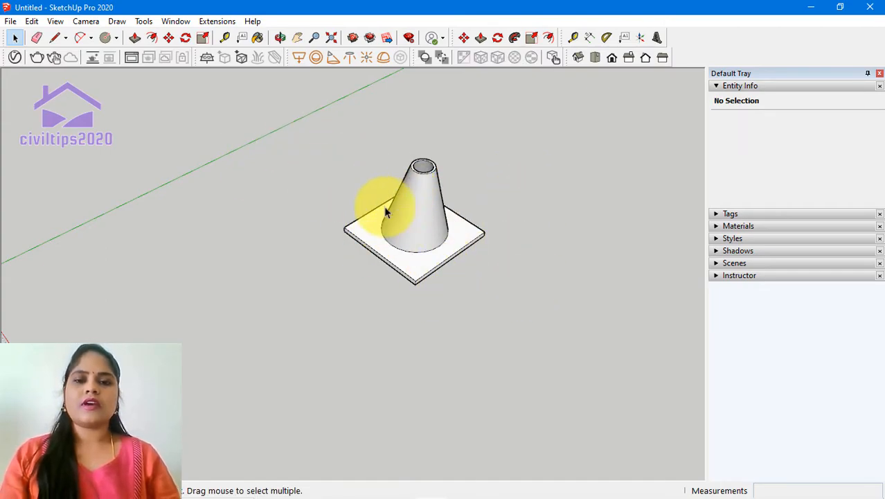
Scale the cone's upper ring down again by a factor of about 0.78
{"action": "left_click_drag", "start_coordinate": [387, 140], "coordinate": [446, 182]}
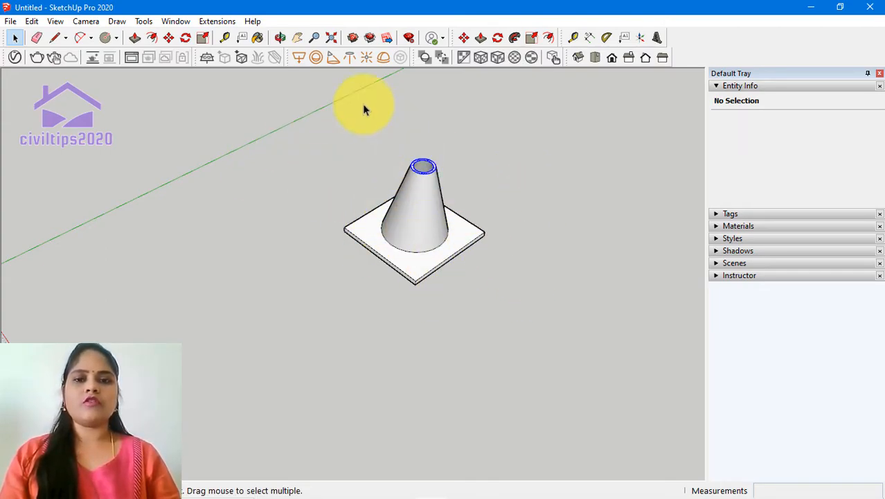
{"action": "left_click", "coordinate": [203, 38]}
{"action": "left_click_drag", "start_coordinate": [402, 163], "coordinate": [422, 157]}
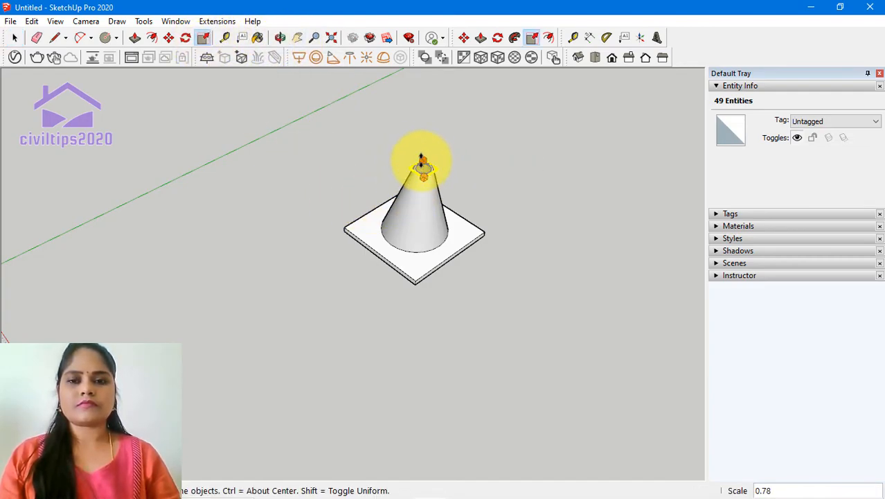
{"action": "key", "text": "space"}
{"action": "left_click", "coordinate": [535, 232]}
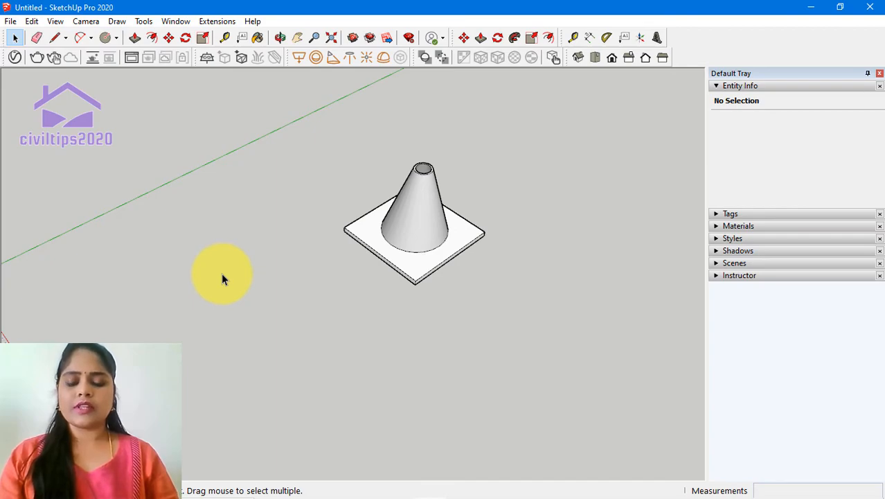
Draw a rectangle on the ground beside the cone and pull it up into a box
{"action": "key", "text": "r"}
{"action": "left_click", "coordinate": [190, 262]}
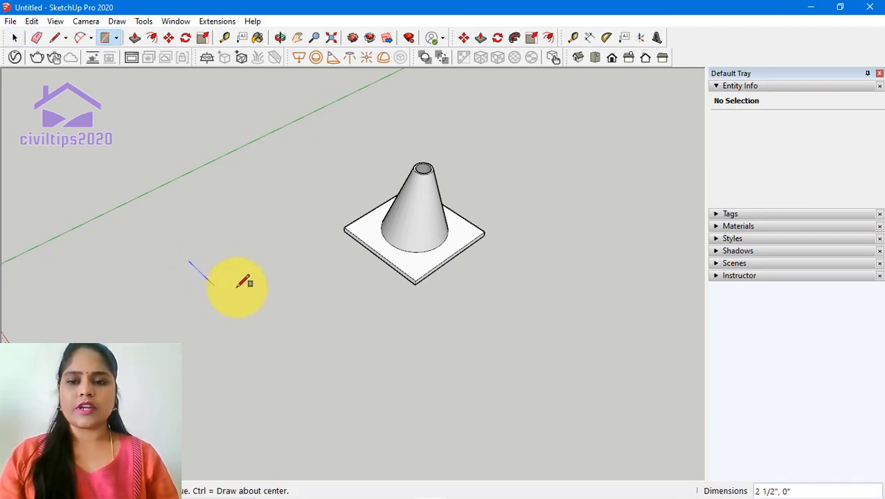
{"action": "left_click", "coordinate": [284, 264]}
{"action": "key", "text": "space"}
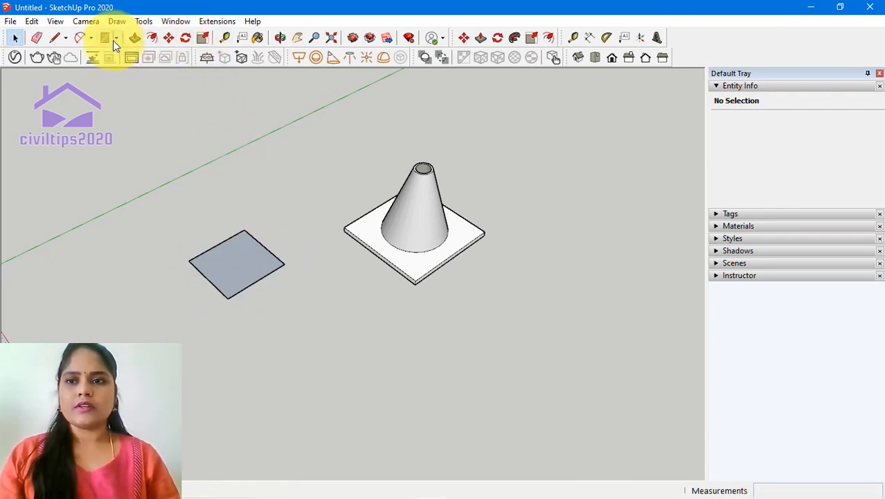
{"action": "left_click", "coordinate": [134, 38]}
{"action": "left_click", "coordinate": [222, 264]}
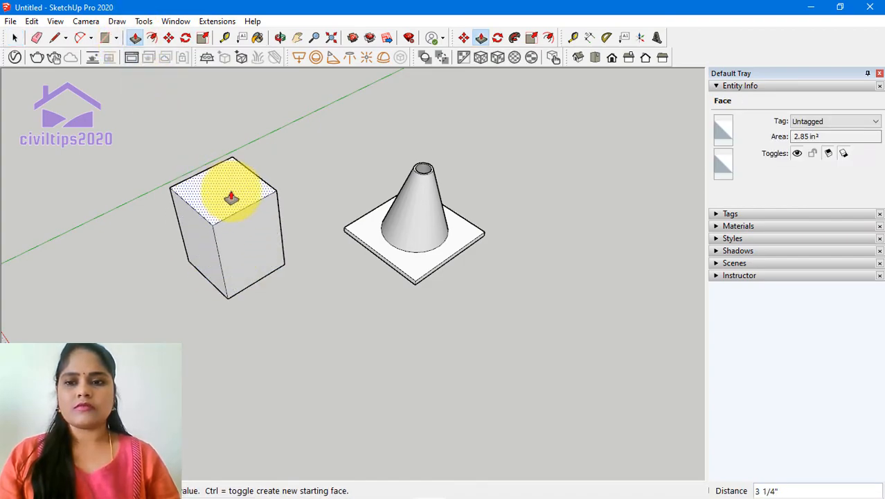
{"action": "left_click", "coordinate": [233, 229]}
{"action": "key", "text": "space"}
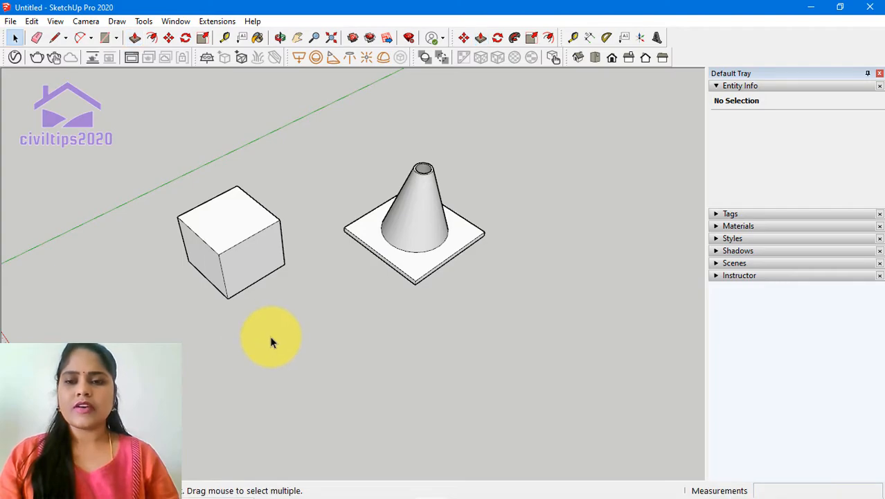
{"action": "middle_click_drag", "start_coordinate": [294, 333], "coordinate": [290, 306]}
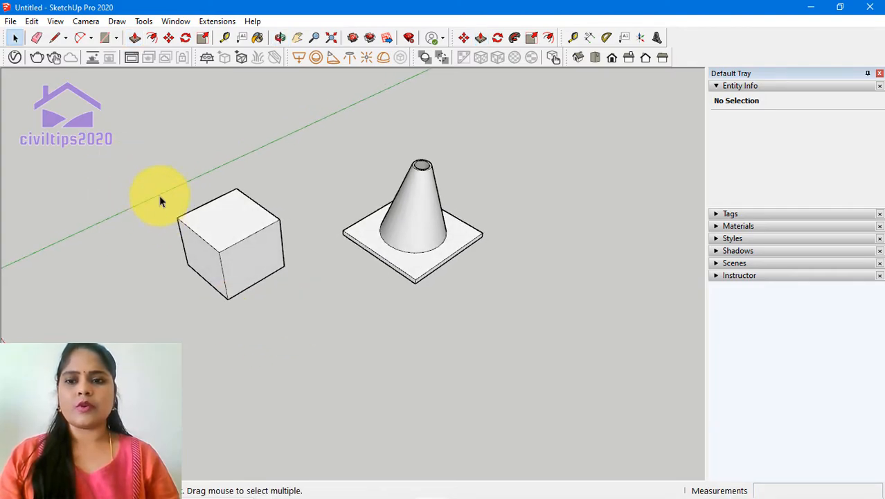
{"action": "left_click_drag", "start_coordinate": [153, 178], "coordinate": [291, 260]}
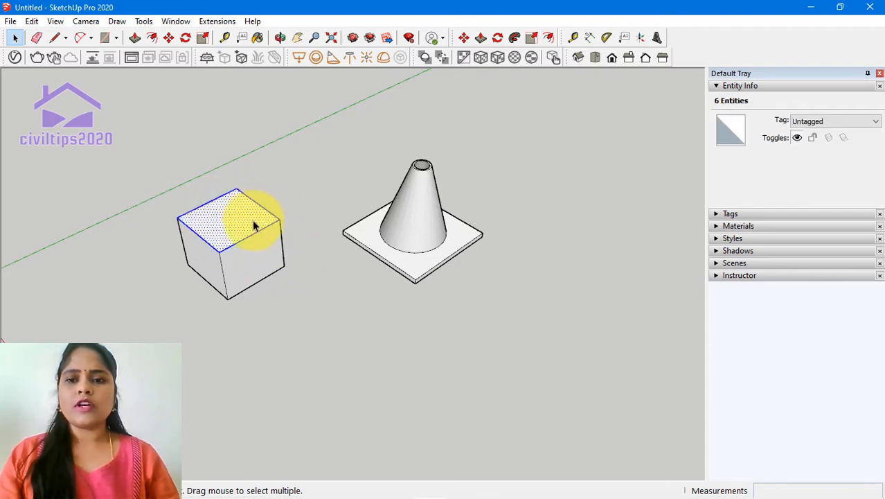
{"action": "left_click", "coordinate": [203, 38]}
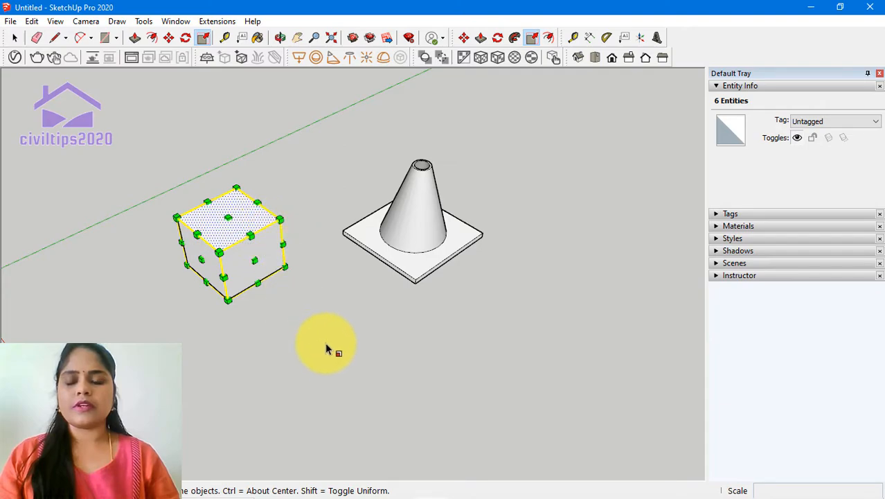
{"action": "left_click", "coordinate": [273, 320]}
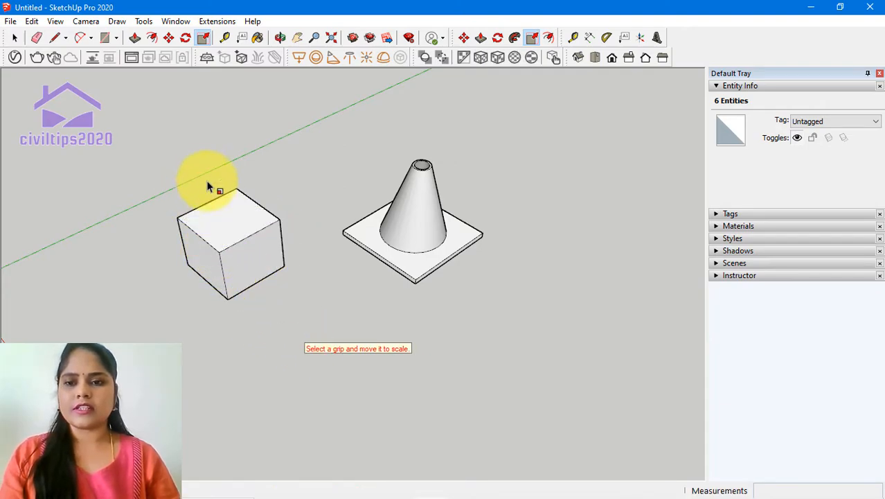
Scale down only the box's upper face from a corner grip to taper the box into a truncated pyramid
{"action": "middle_click_drag", "start_coordinate": [253, 292], "coordinate": [251, 278]}
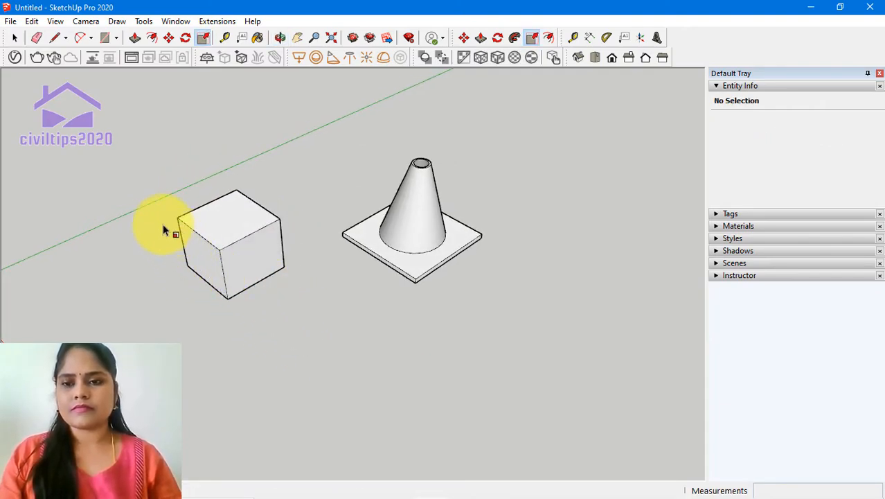
{"action": "left_click", "coordinate": [227, 231]}
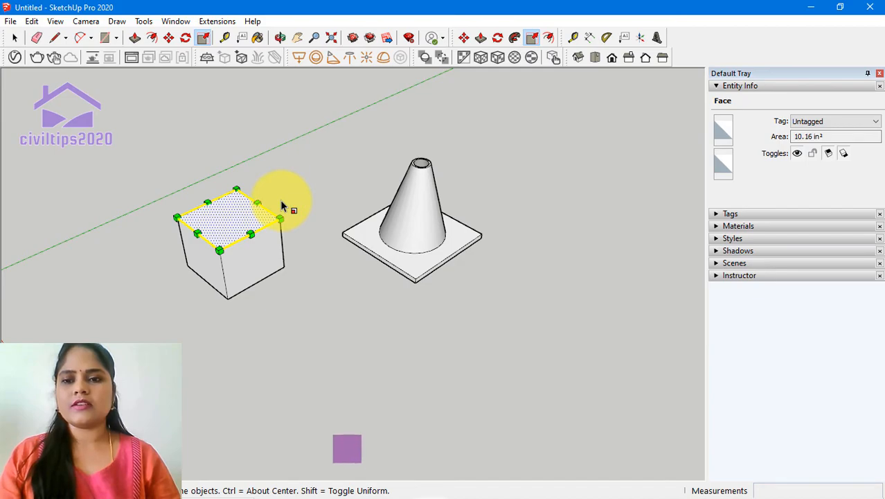
{"action": "left_click_drag", "start_coordinate": [238, 188], "coordinate": [233, 234]}
{"action": "key", "text": "space"}
{"action": "left_click", "coordinate": [260, 298]}
{"action": "middle_click_drag", "start_coordinate": [260, 298], "coordinate": [242, 341]}
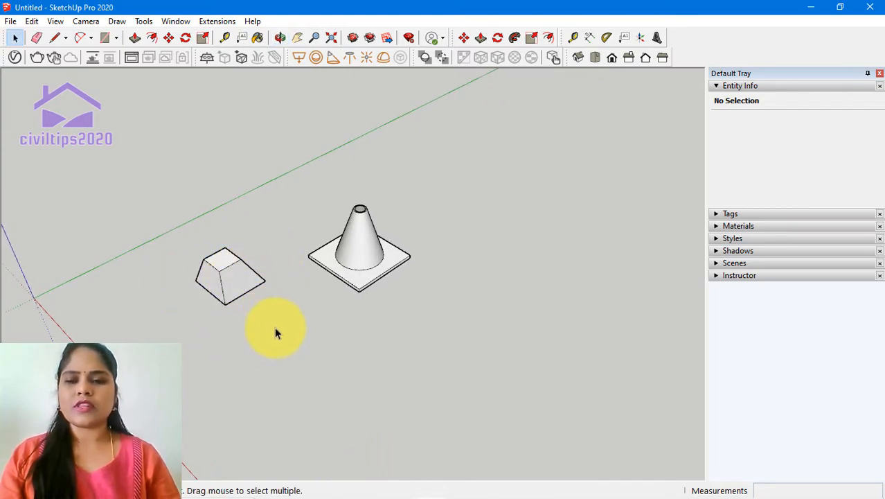
Draw a rectangle of about 3 3/4" by 3 3/8" on the ground in front of the cone and pyramid
{"action": "key", "text": "r"}
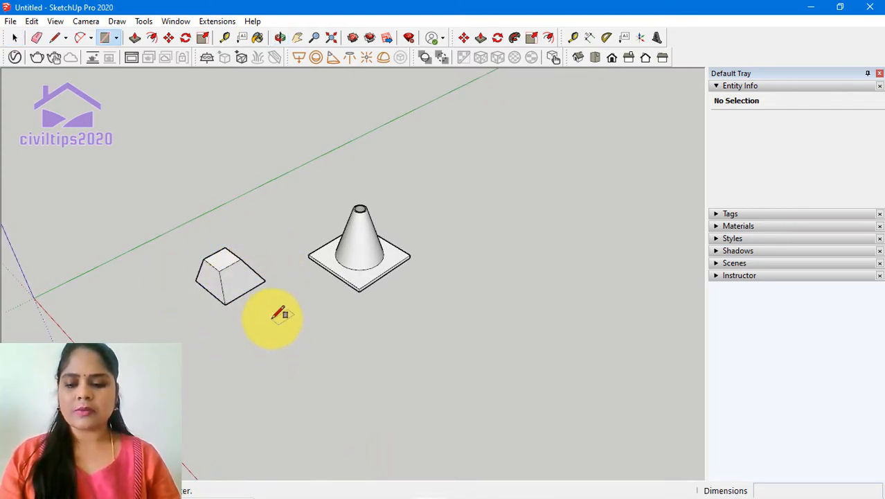
{"action": "left_click", "coordinate": [273, 319]}
{"action": "left_click", "coordinate": [355, 321]}
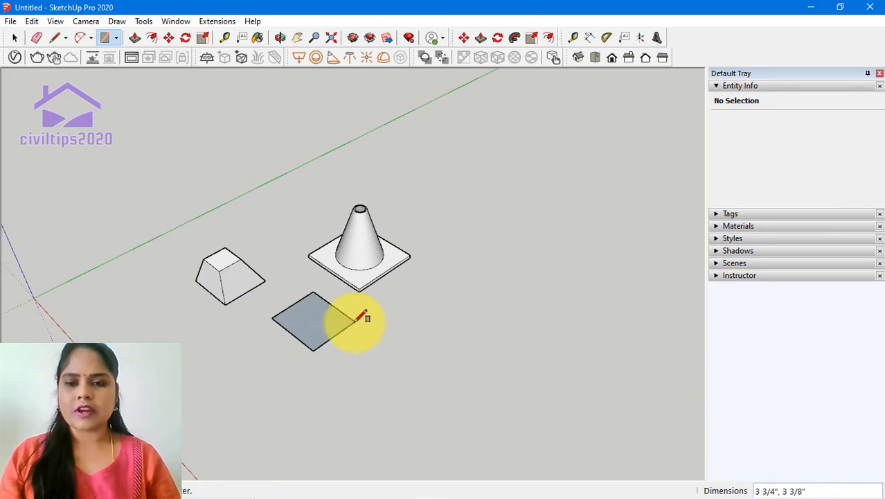
Pull the new rectangle in front of the cone and pyramid up into a box
{"action": "key", "text": "space"}
{"action": "key", "text": "p"}
{"action": "left_click", "coordinate": [317, 327]}
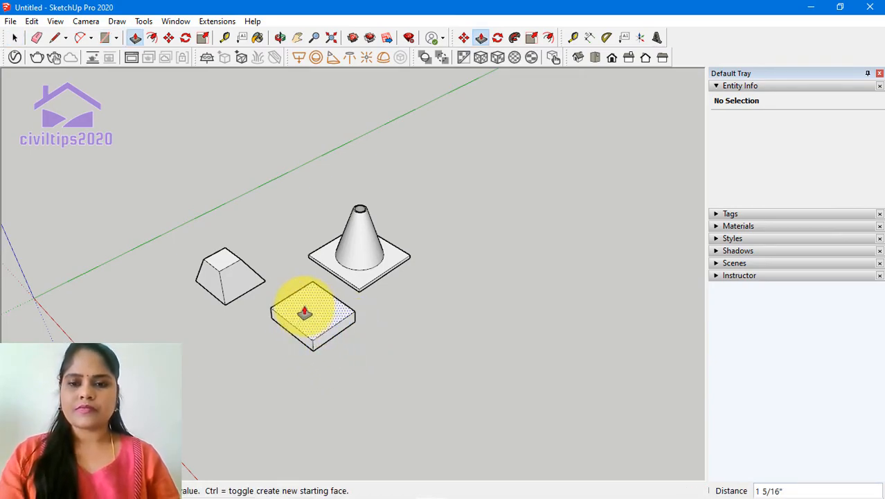
{"action": "left_click", "coordinate": [303, 297]}
Scale down only the box's vertical side face nearest the pyramid uniformly from its lower corner grip
{"action": "middle_click_drag", "start_coordinate": [332, 356], "coordinate": [310, 306]}
{"action": "left_click", "coordinate": [302, 320]}
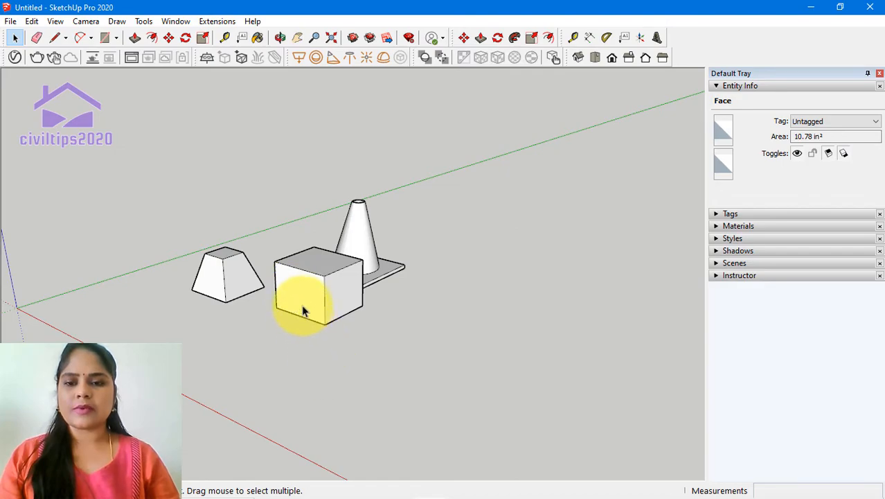
{"action": "left_click", "coordinate": [304, 298]}
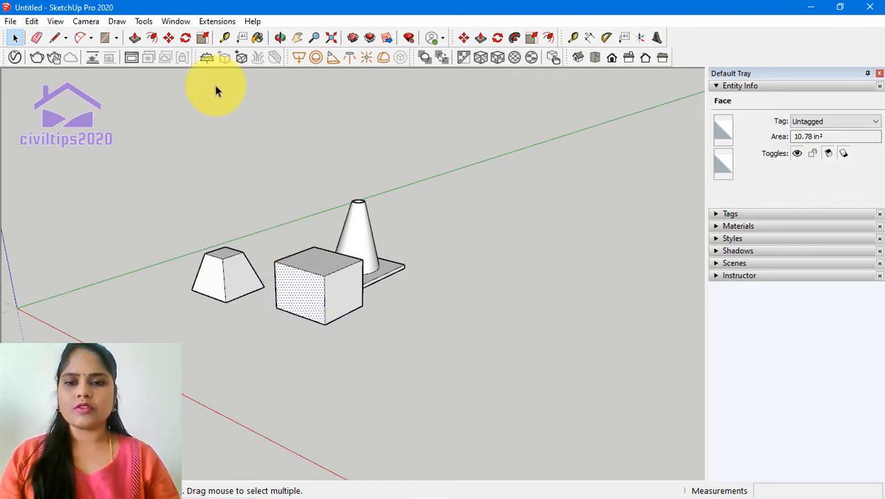
{"action": "left_click", "coordinate": [203, 38]}
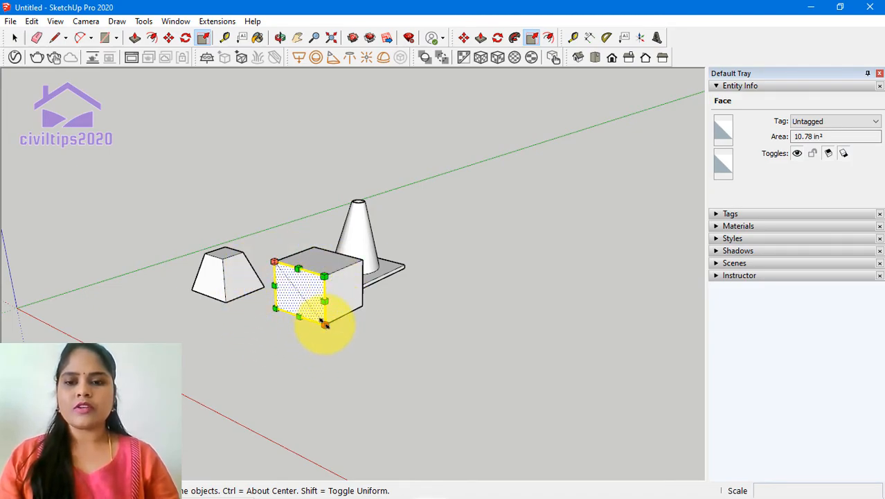
{"action": "left_click_drag", "start_coordinate": [324, 324], "coordinate": [319, 317]}
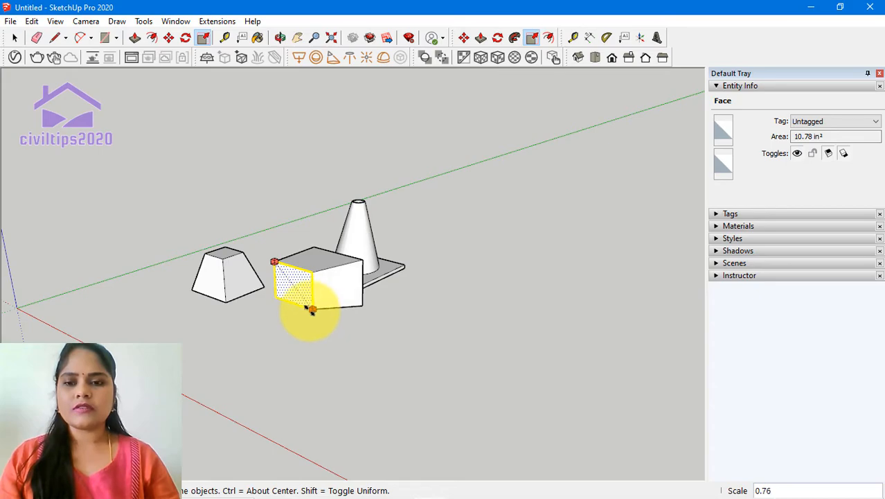
{"action": "left_click", "coordinate": [309, 320]}
Scale the same side face down again by a factor of 0.68 from its opposite upper corner and clear the selection
{"action": "left_click", "coordinate": [275, 262]}
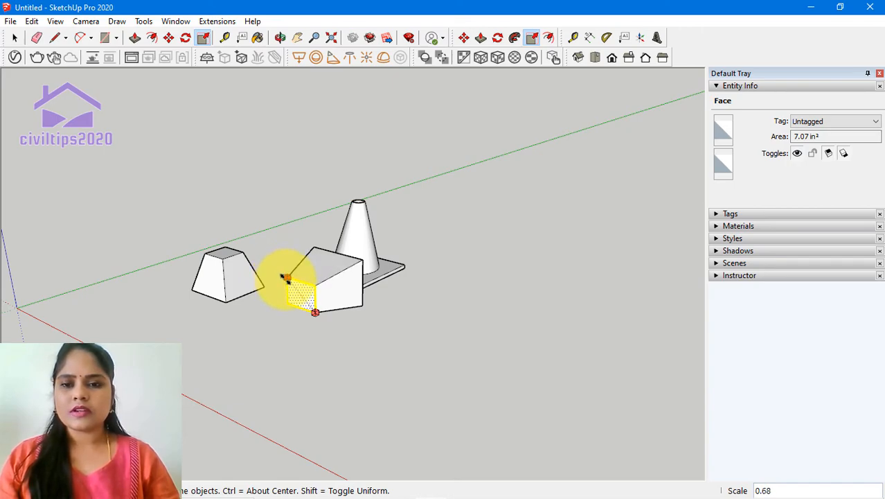
{"action": "left_click", "coordinate": [286, 279]}
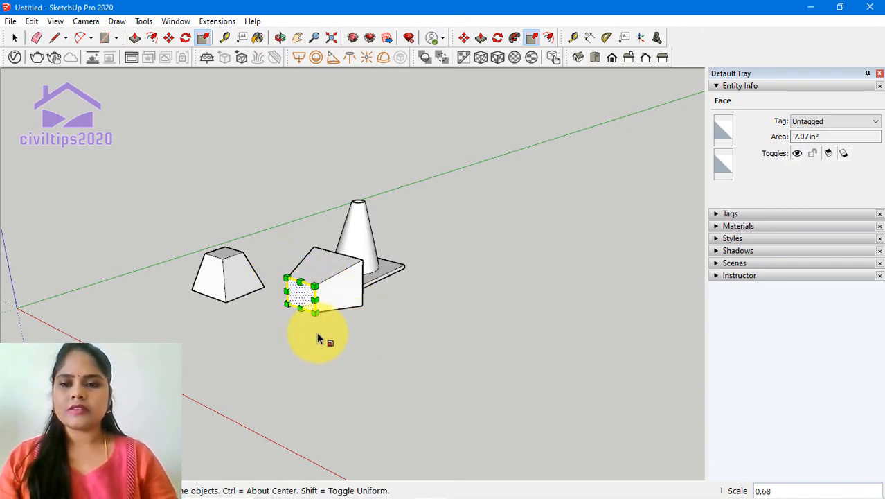
{"action": "key", "text": "space"}
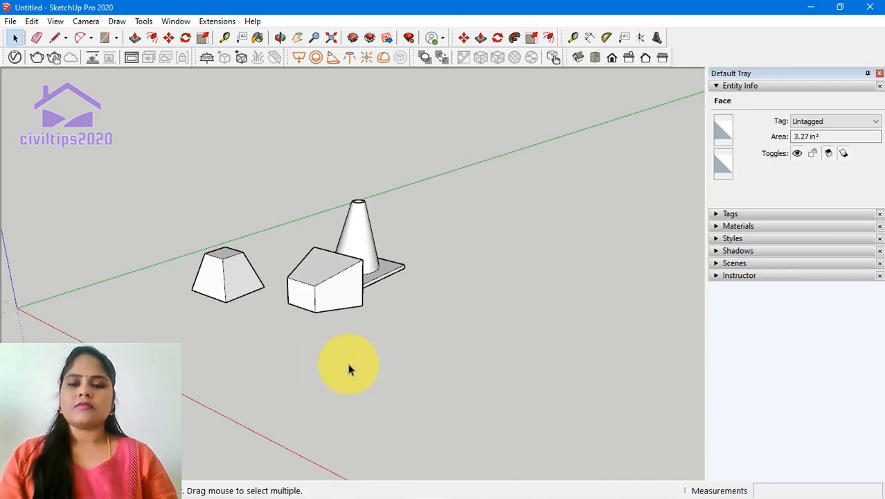
{"action": "left_click", "coordinate": [304, 334]}
{"action": "middle_click_drag", "start_coordinate": [350, 344], "coordinate": [377, 338]}
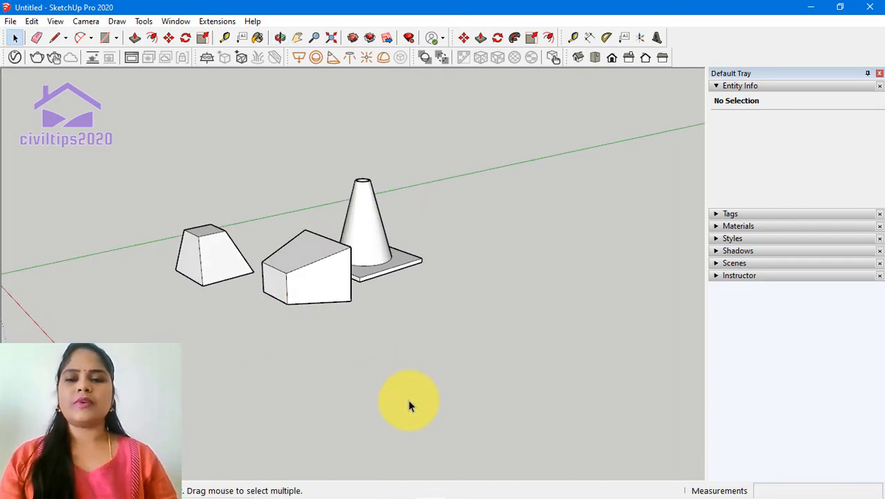